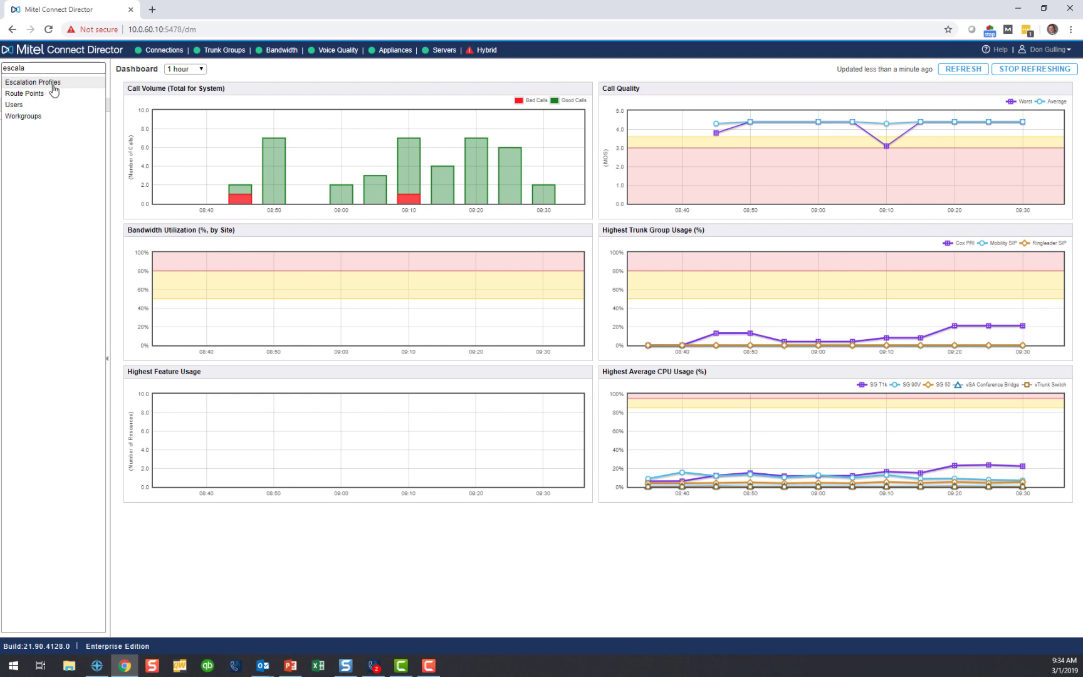
- Open the Users Escalation Profiles page and browse the list of users
left_click(54, 83)
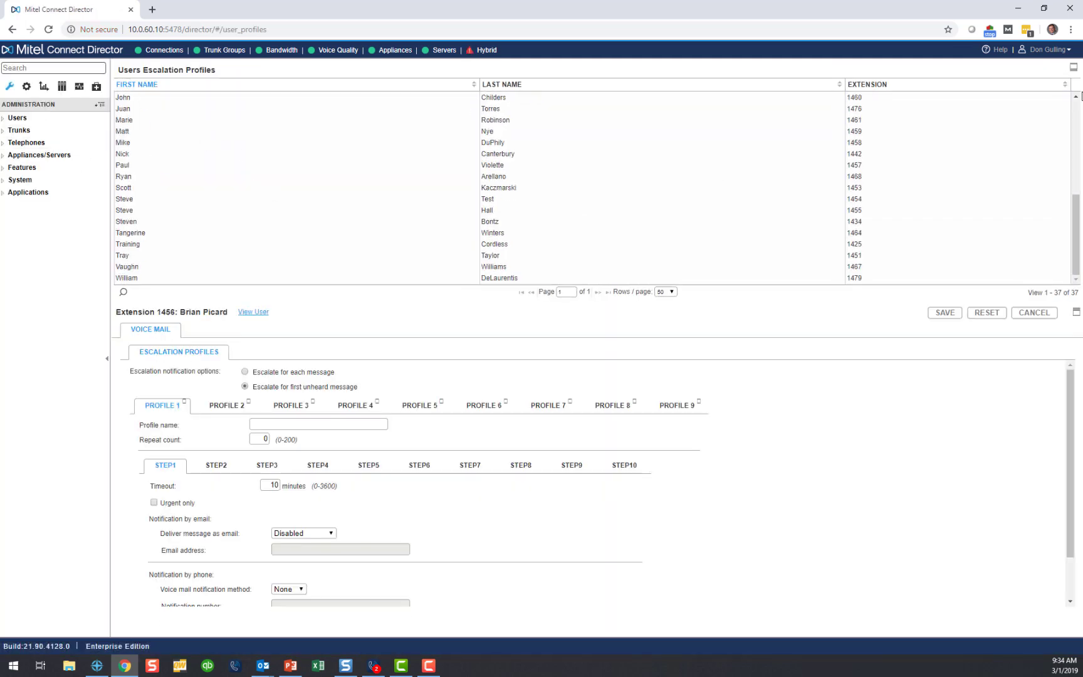
scroll(1066, 131, "up", 3)
scroll(1074, 122, "up", 1)
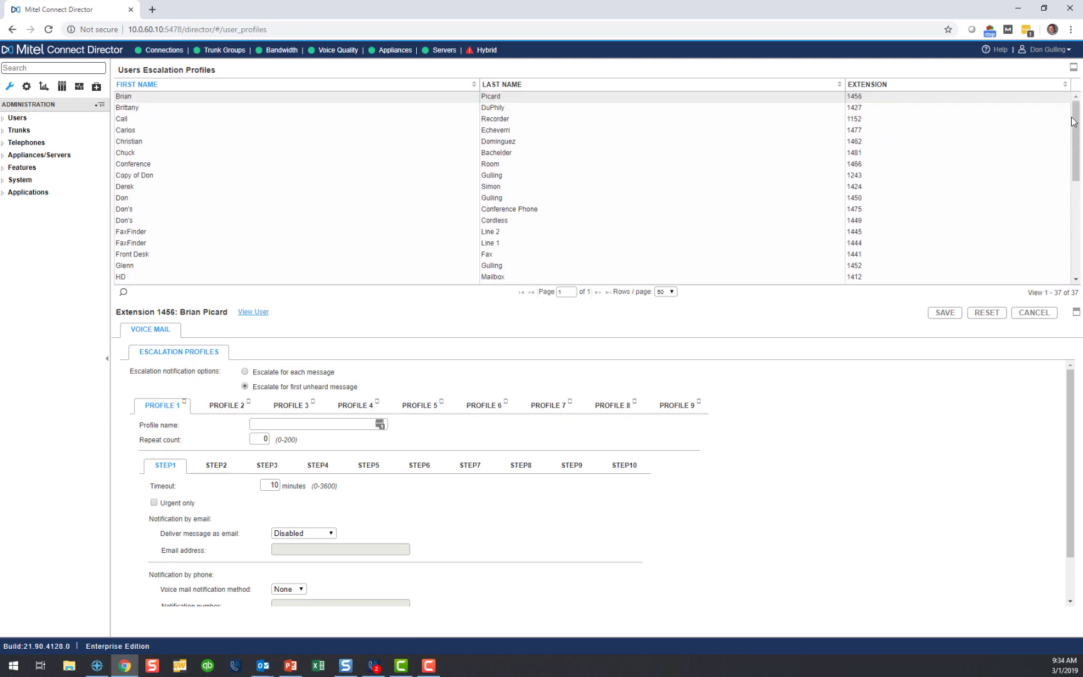
scroll(1074, 122, "down", 1)
scroll(1074, 122, "up", 1)
- Open the Users list and select only the user with the Operator access license
left_click(14, 118)
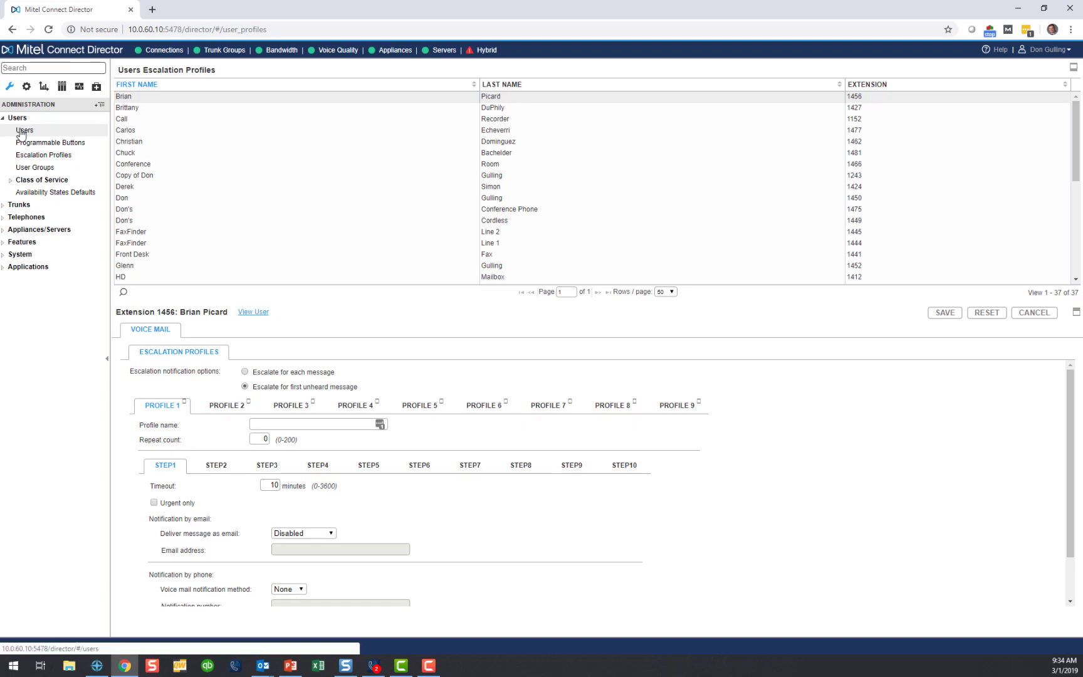
left_click(22, 132)
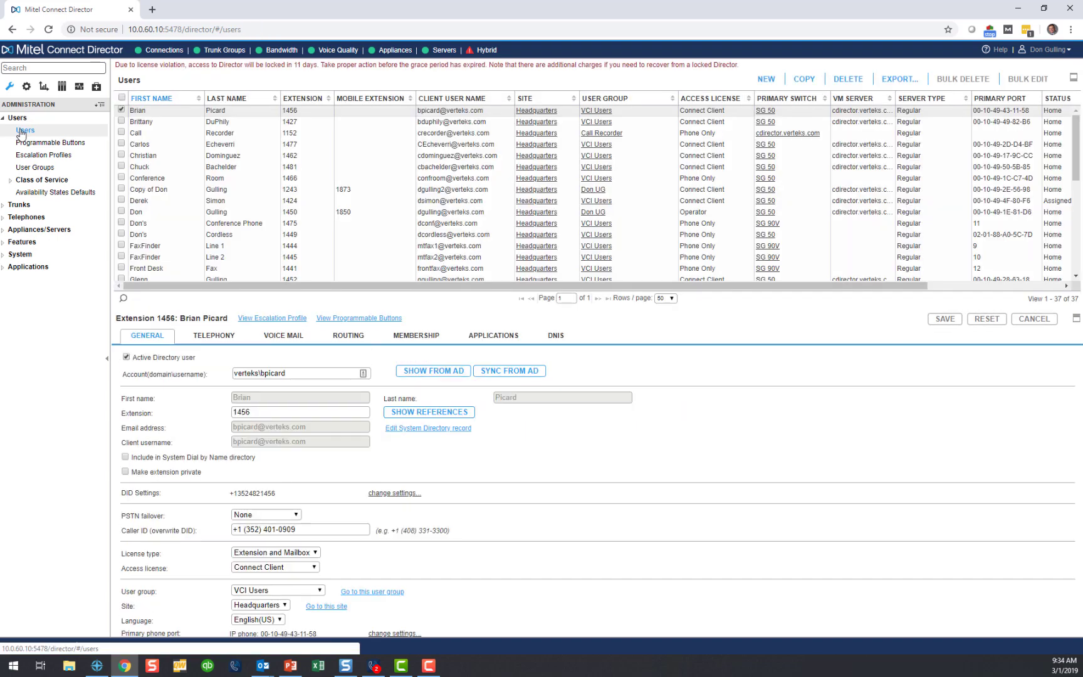
left_click(122, 212)
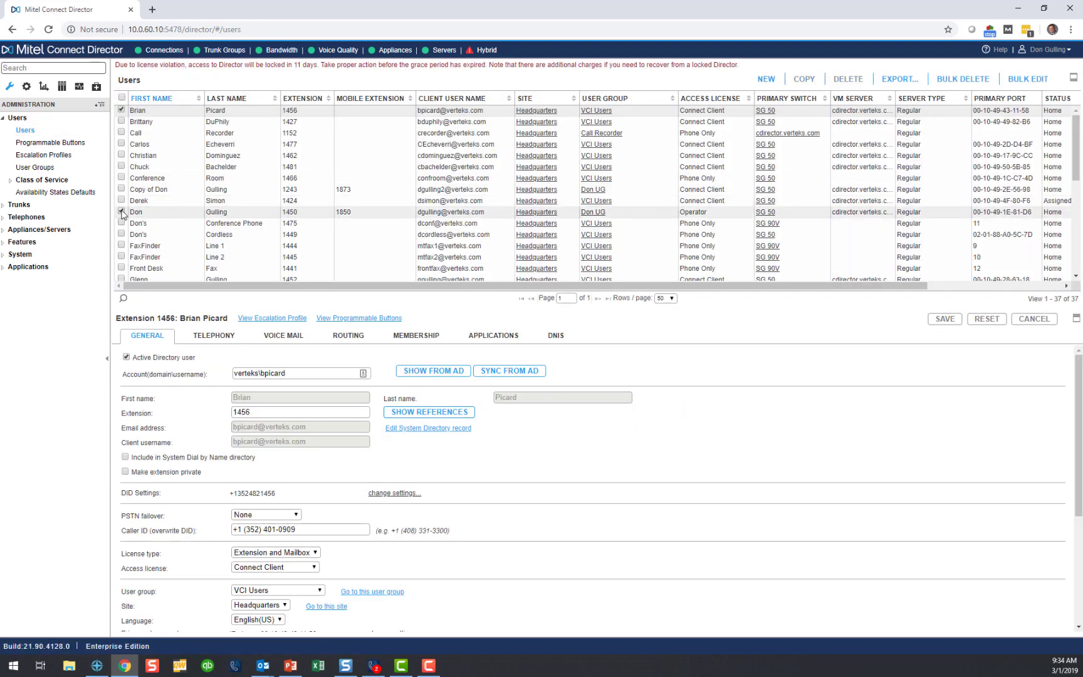
left_click(122, 109)
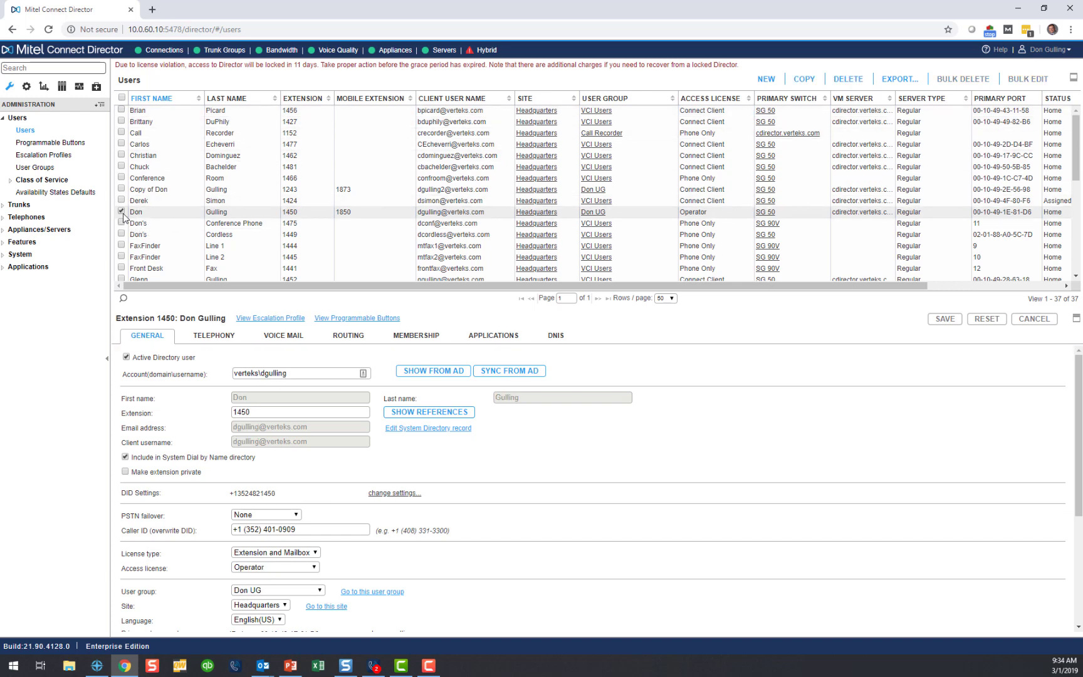
- Open the selected user's escalation profiles and expand the details pane to full height
double_click(200, 318)
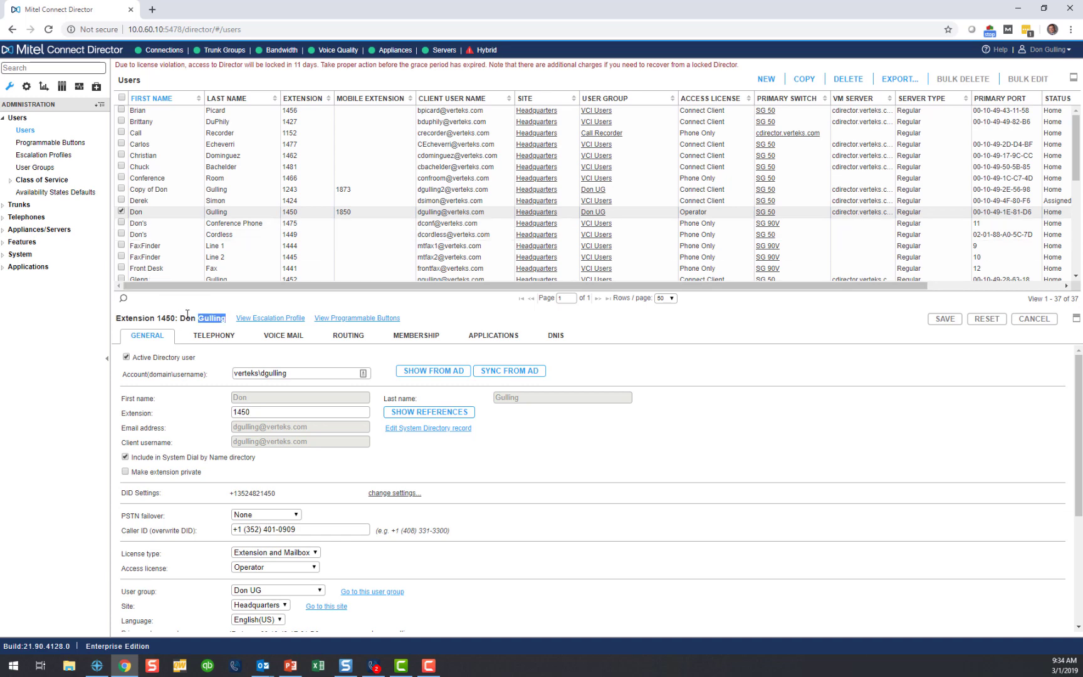
left_click(280, 320)
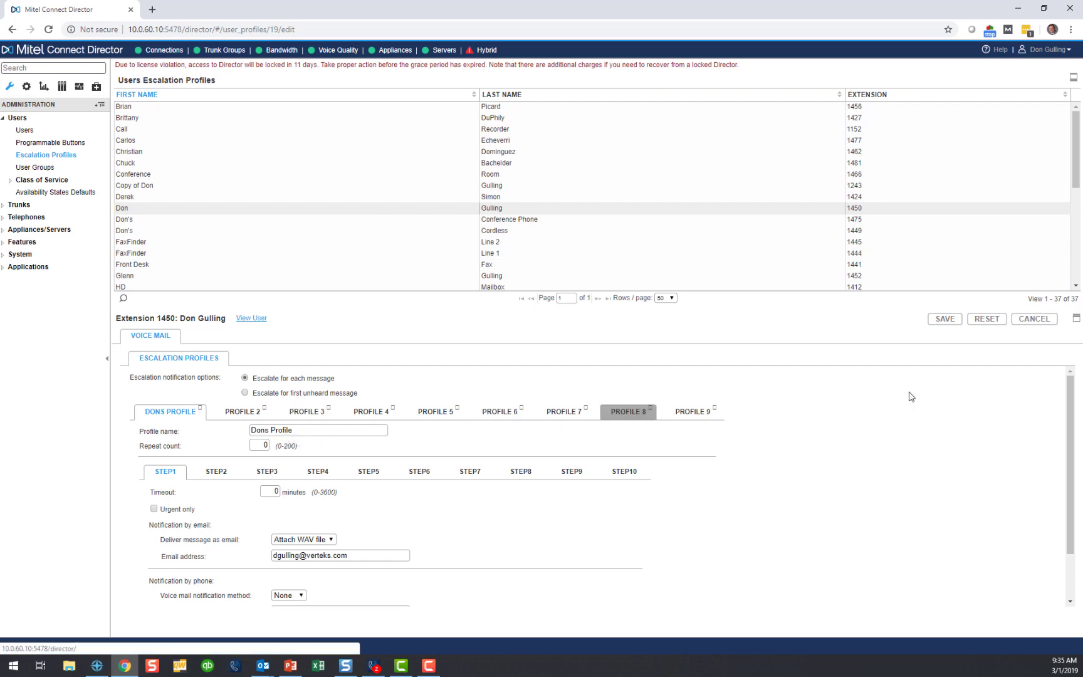
left_click(1076, 321)
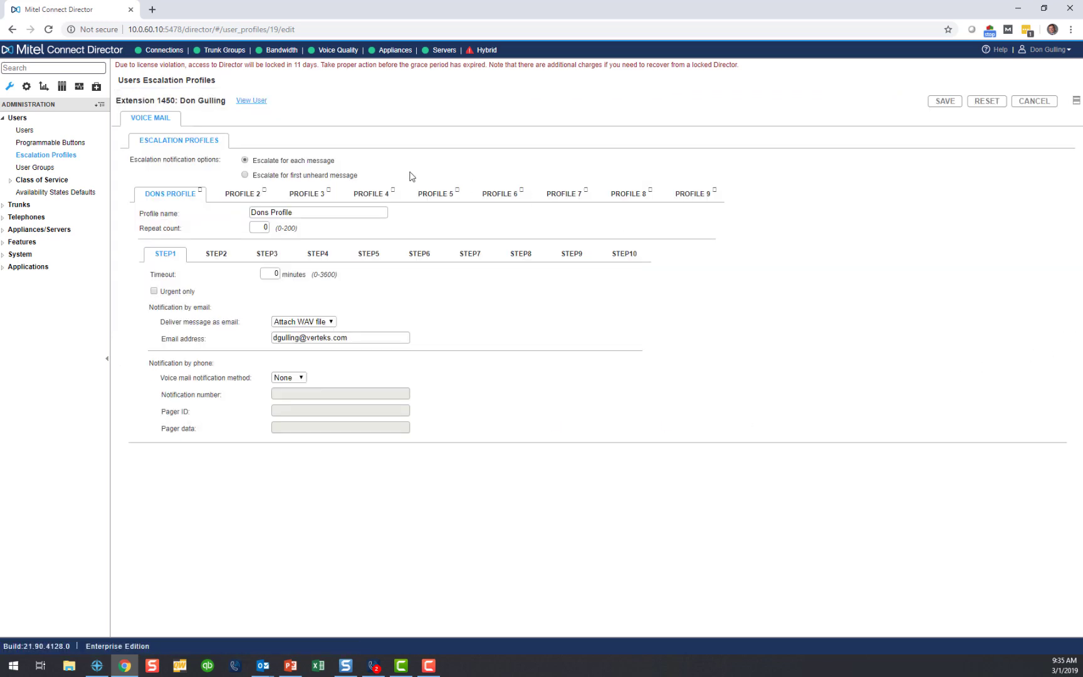
- In Step 1 of the user's first escalation profile, choose Attach WAV file for delivering messages as email
left_click(301, 215)
left_click_drag(134, 162, 207, 164)
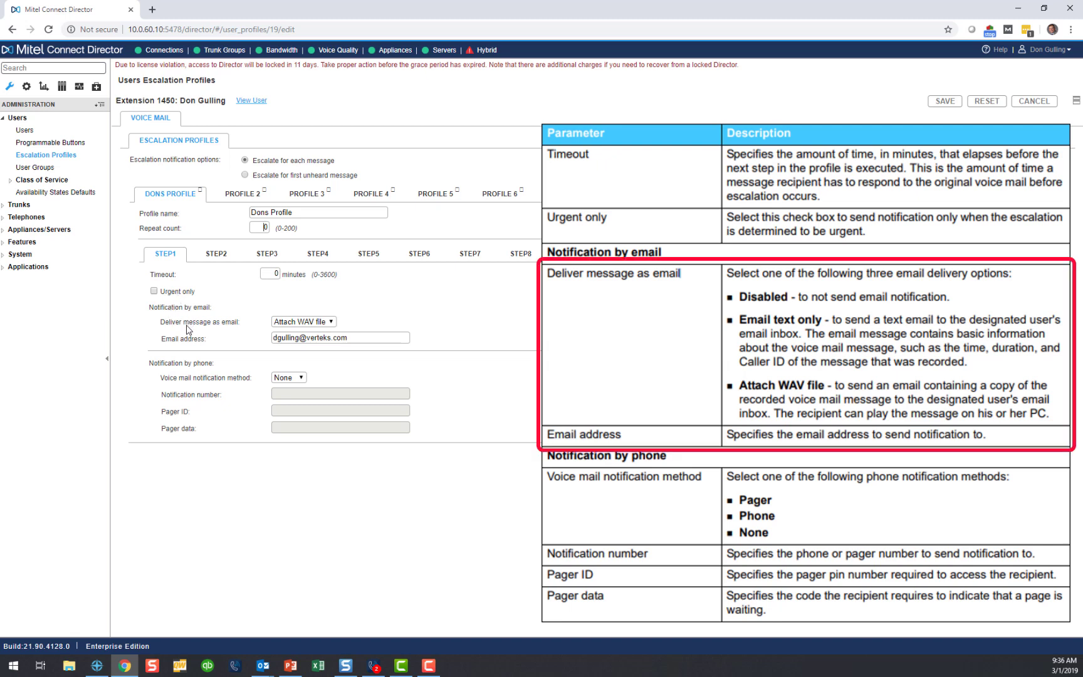
left_click(295, 323)
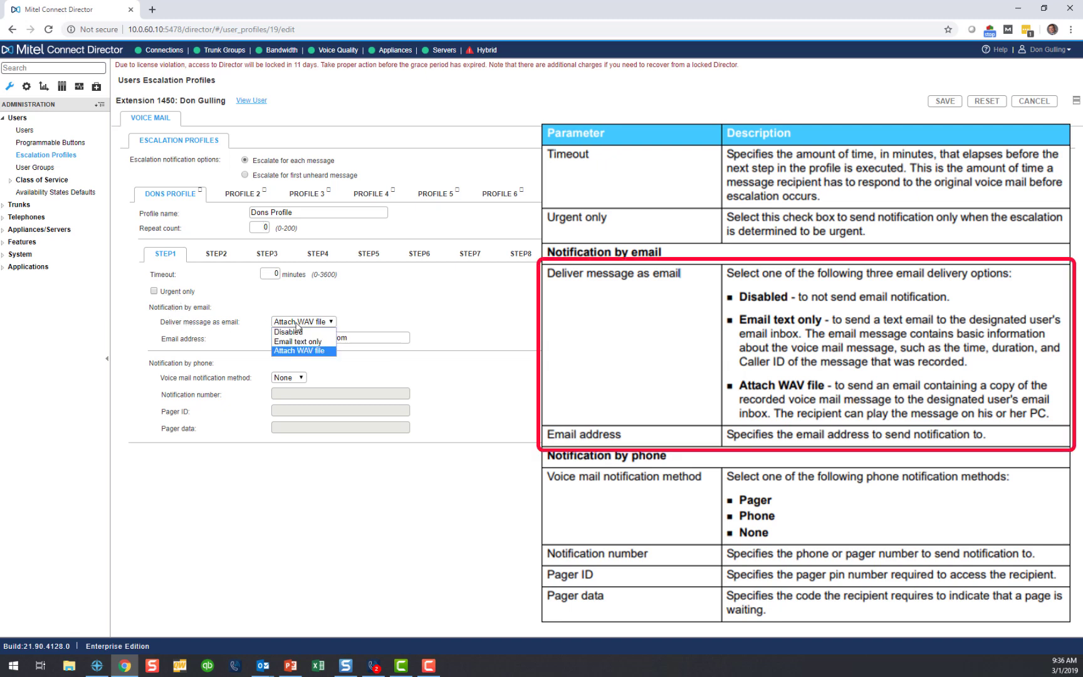
left_click(318, 351)
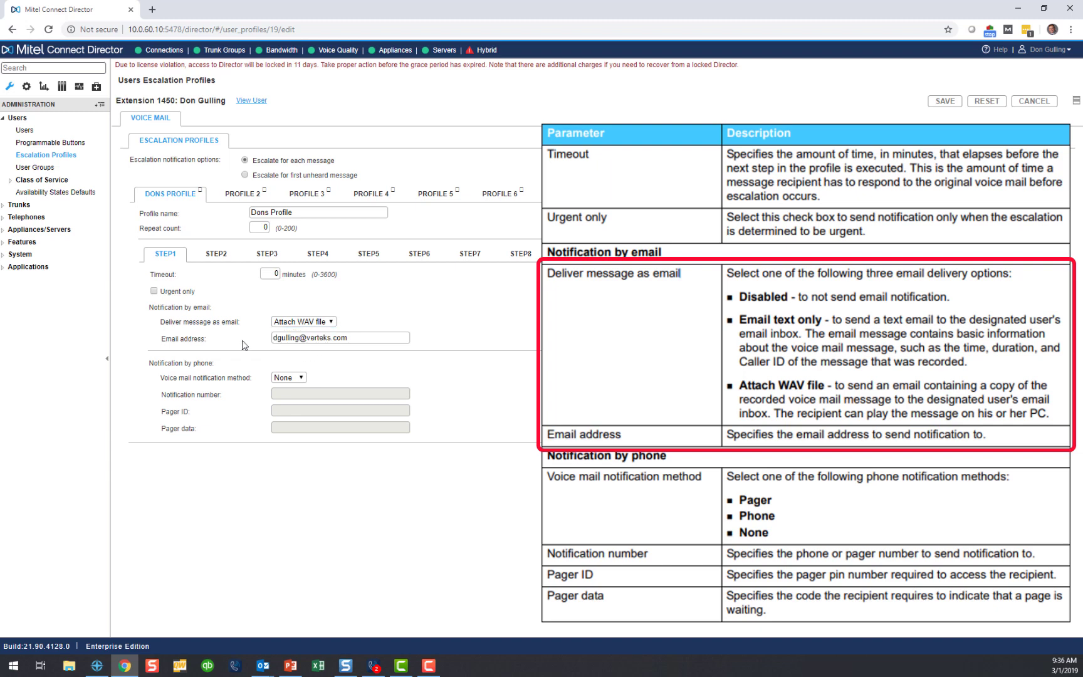
left_click(377, 333)
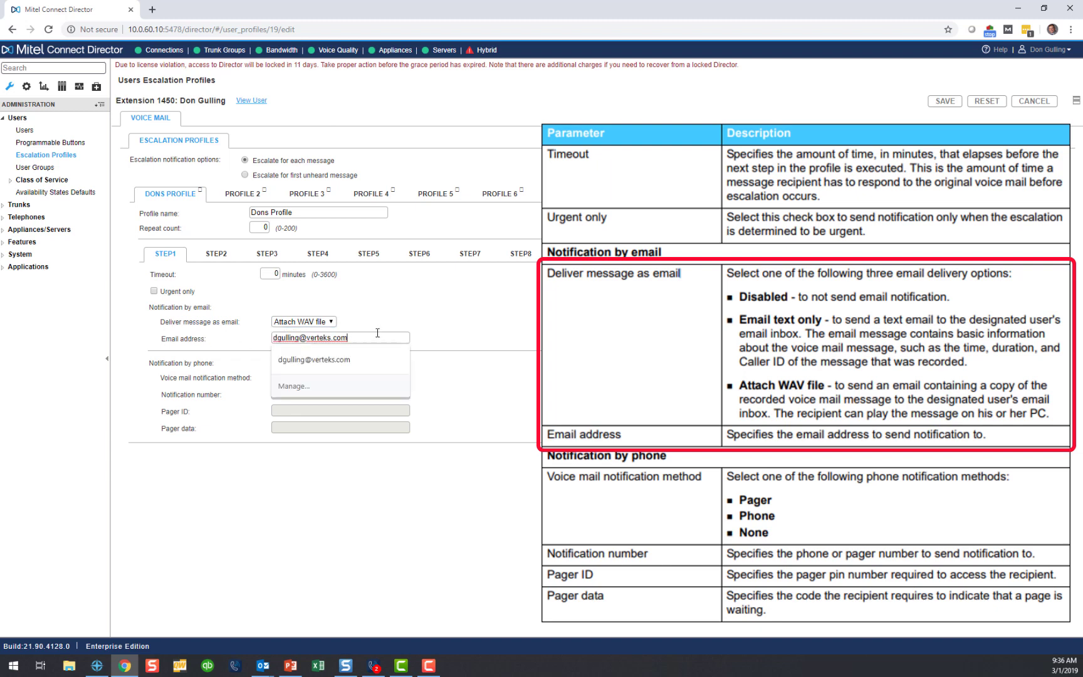
left_click(400, 302)
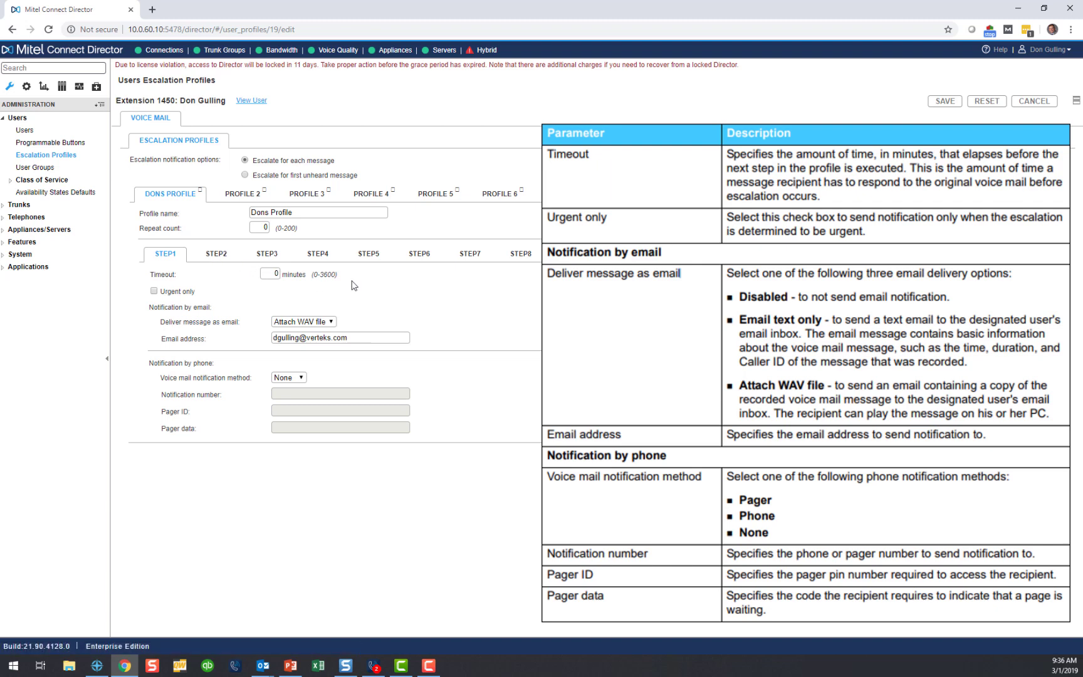
- In Step 2 of the profile, choose Phone as the voice mail notification method
left_click(187, 293)
left_click(216, 254)
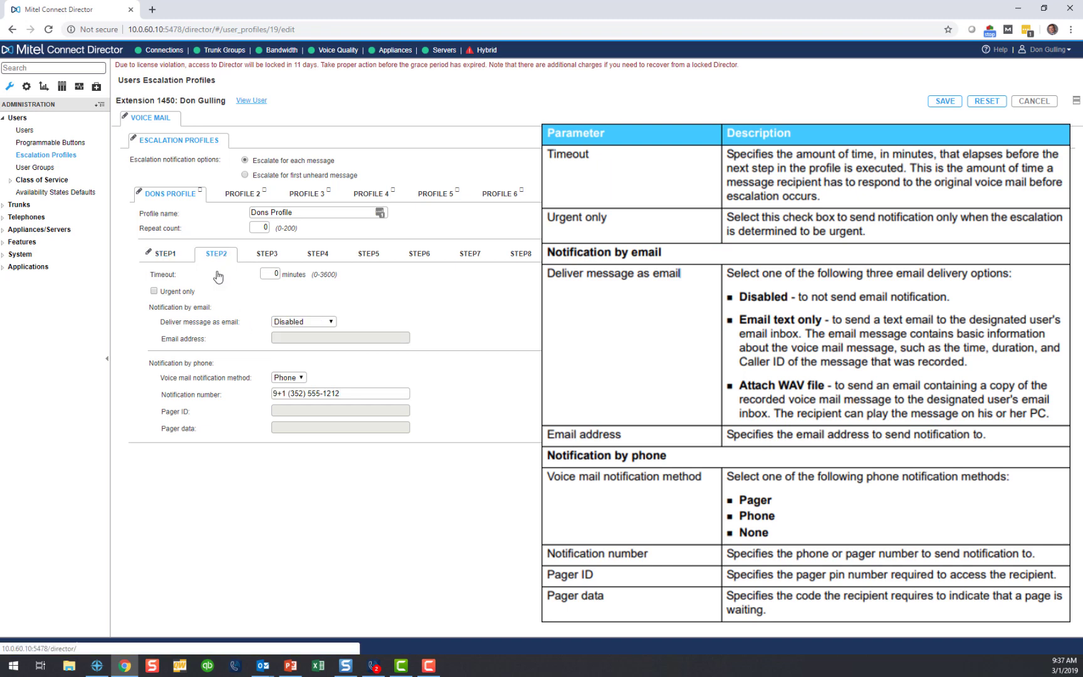
left_click(297, 377)
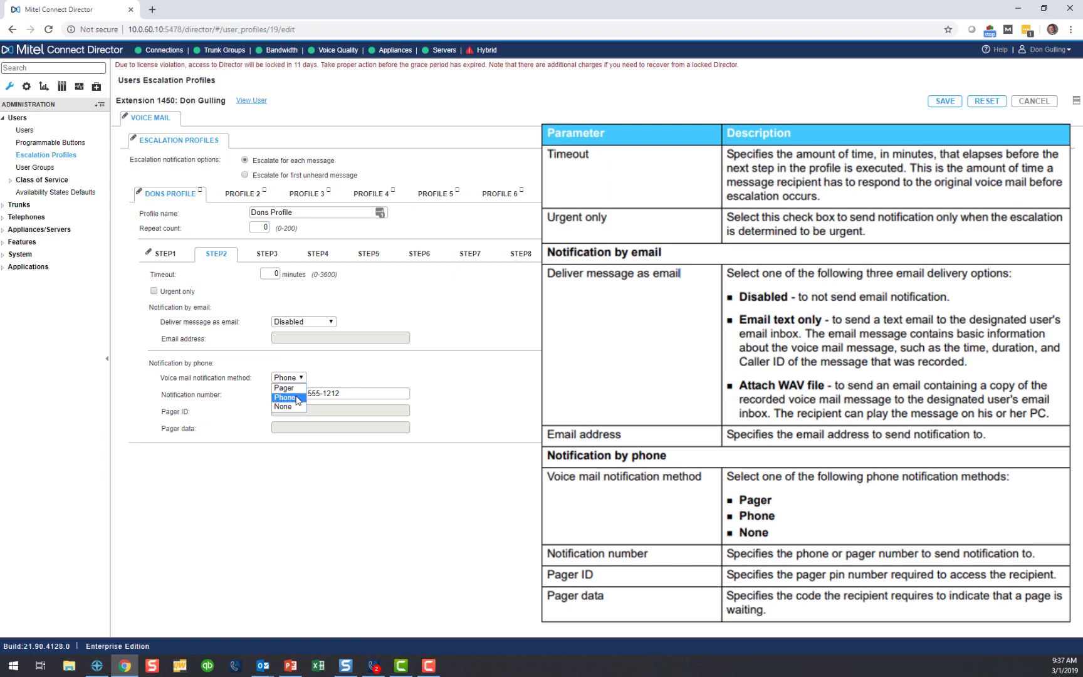
left_click(297, 398)
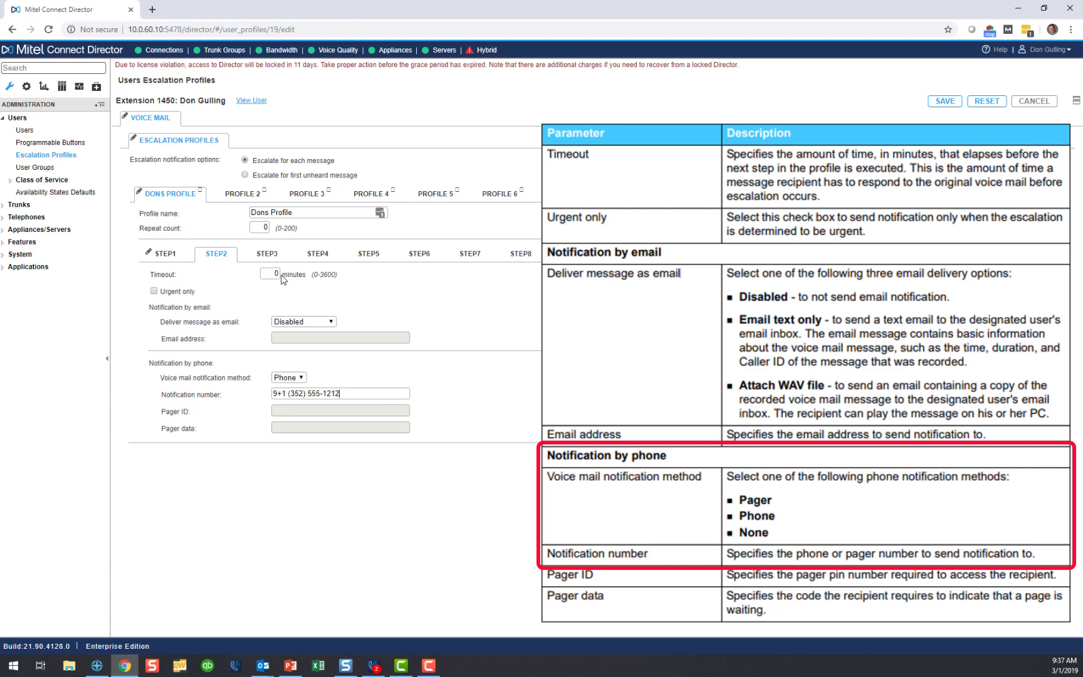
- Examine the timeout, email and phone notification settings in Steps 3 to 10, and recheck Steps 1 to 3
left_click(266, 254)
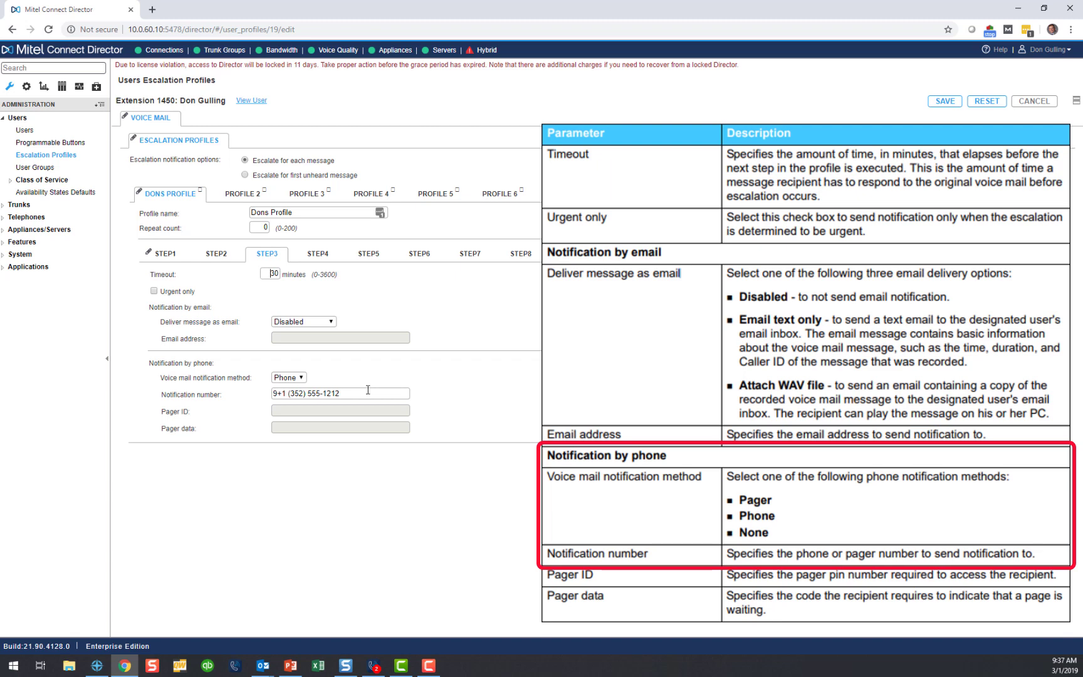
left_click(321, 262)
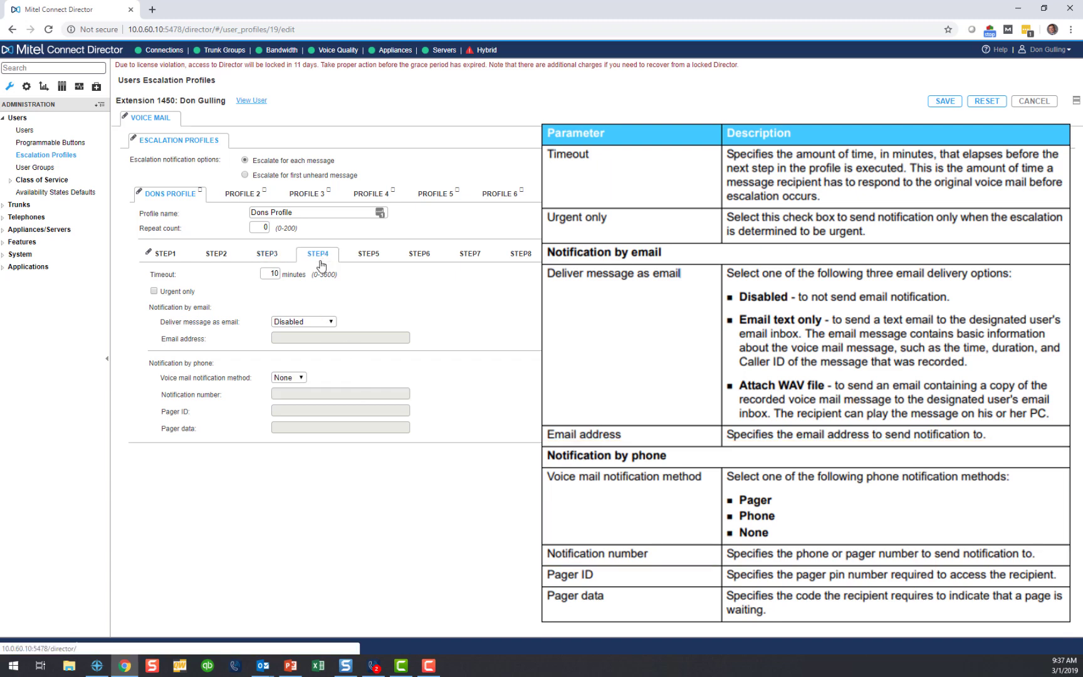
left_click(362, 262)
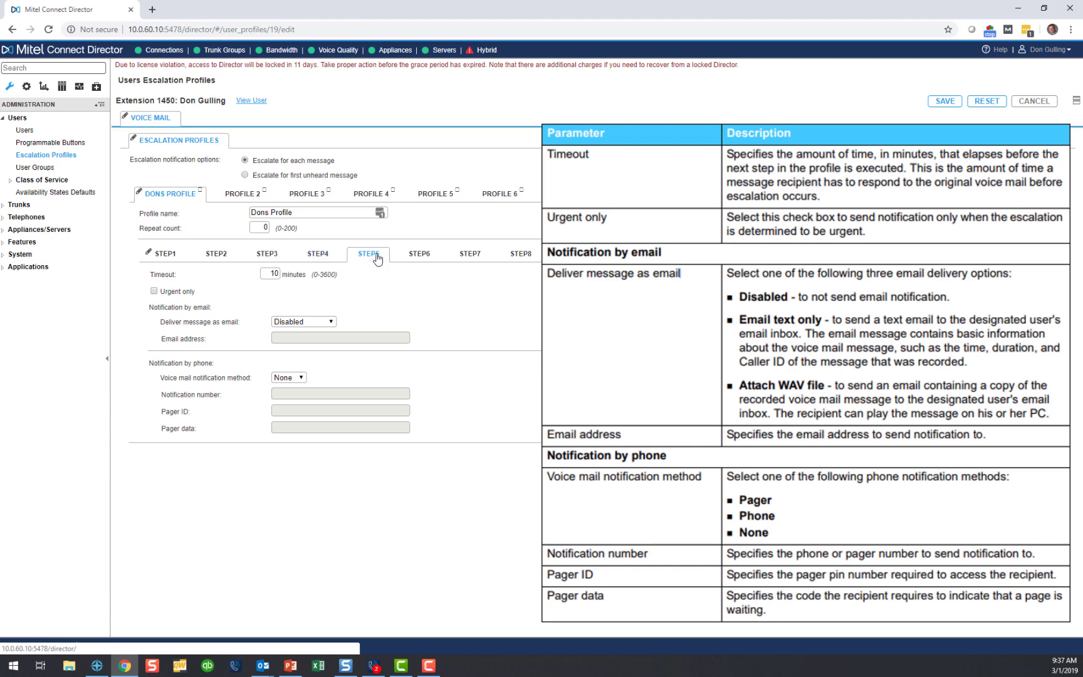
left_click(430, 261)
left_click(471, 257)
left_click(521, 257)
left_click(572, 257)
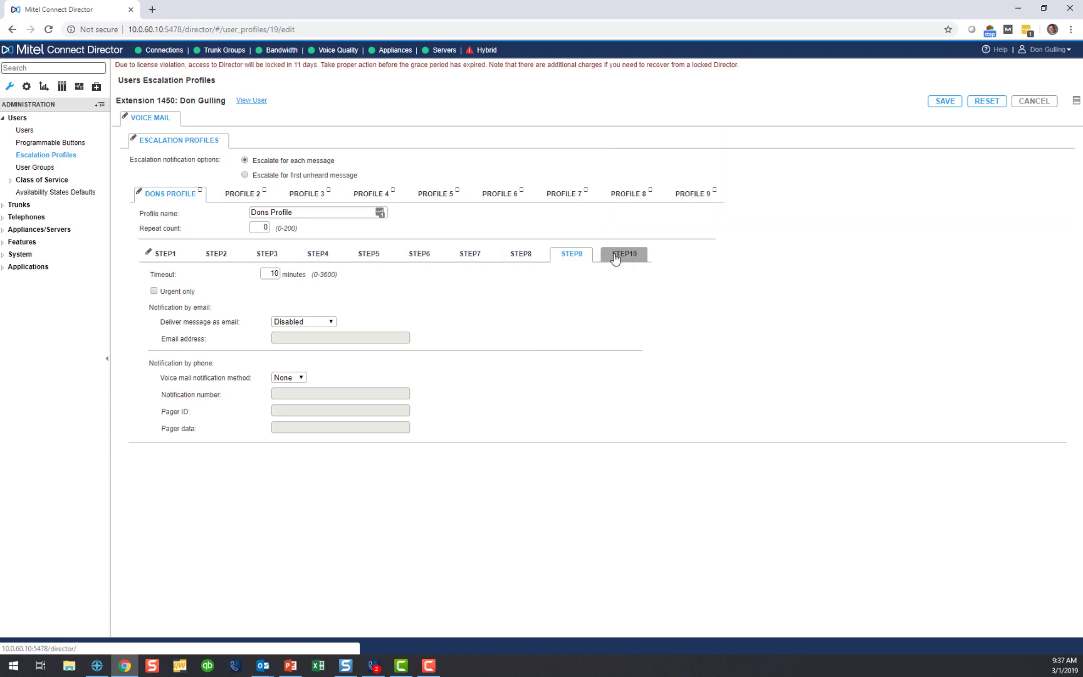
left_click(624, 257)
left_click(170, 256)
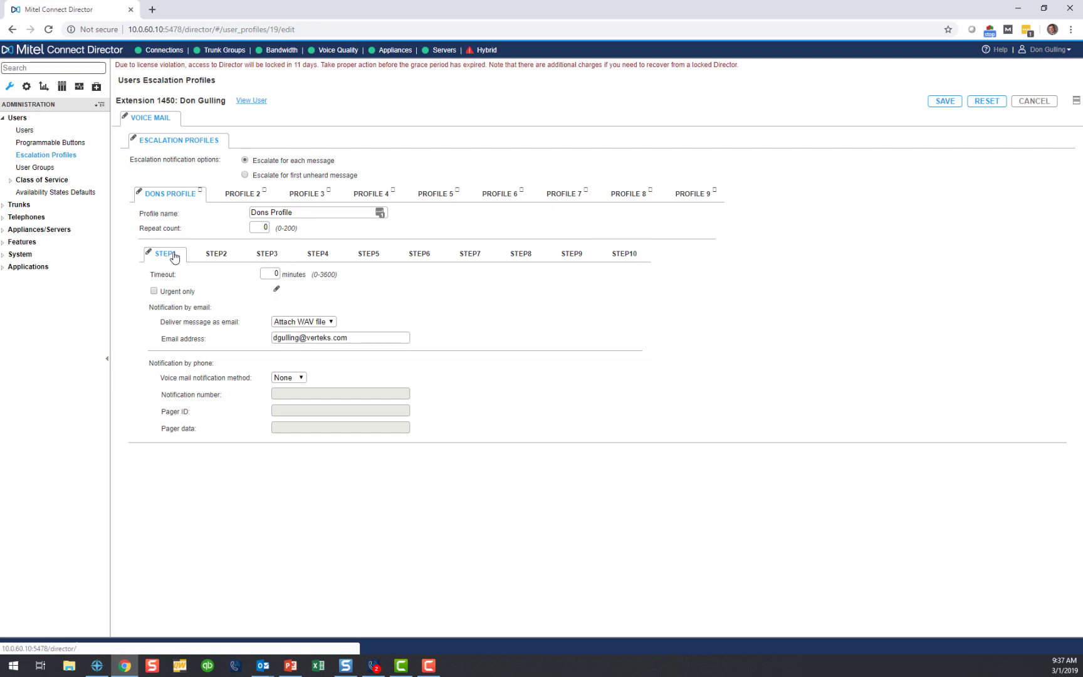
left_click(211, 259)
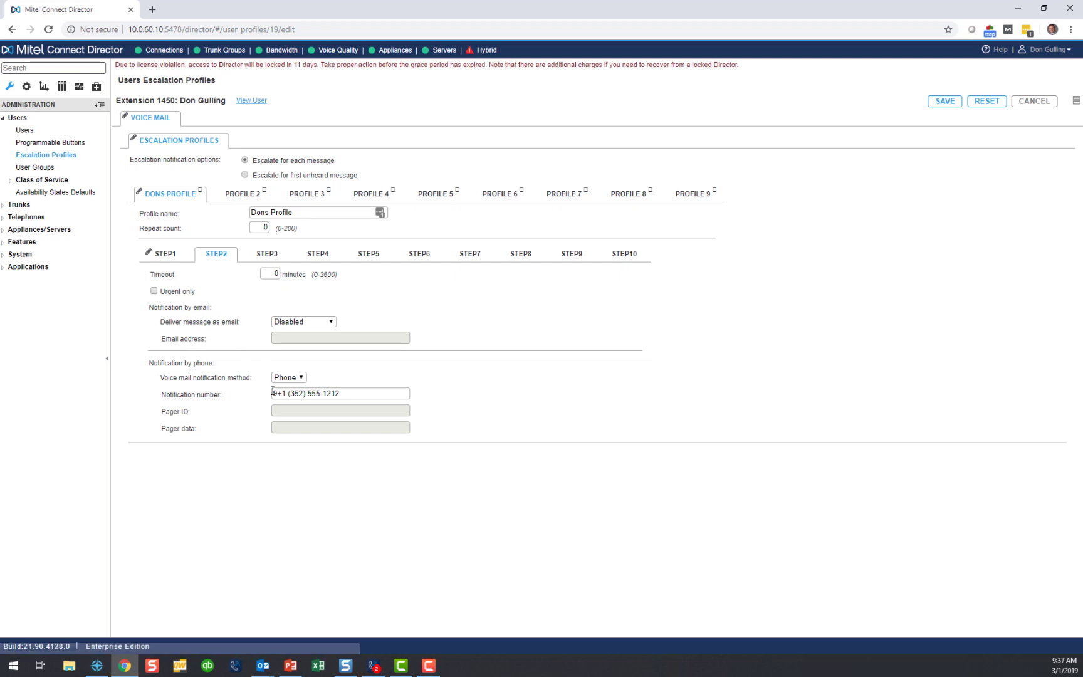
left_click(268, 256)
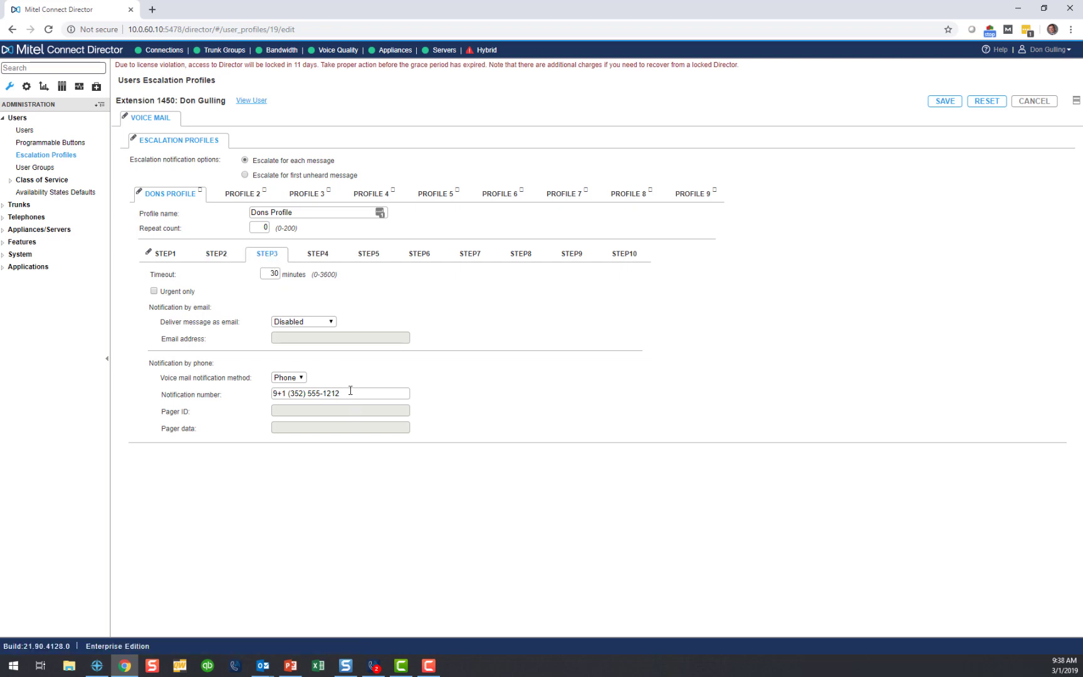
- Save the escalation profile and restore the user list above the details
left_click(936, 104)
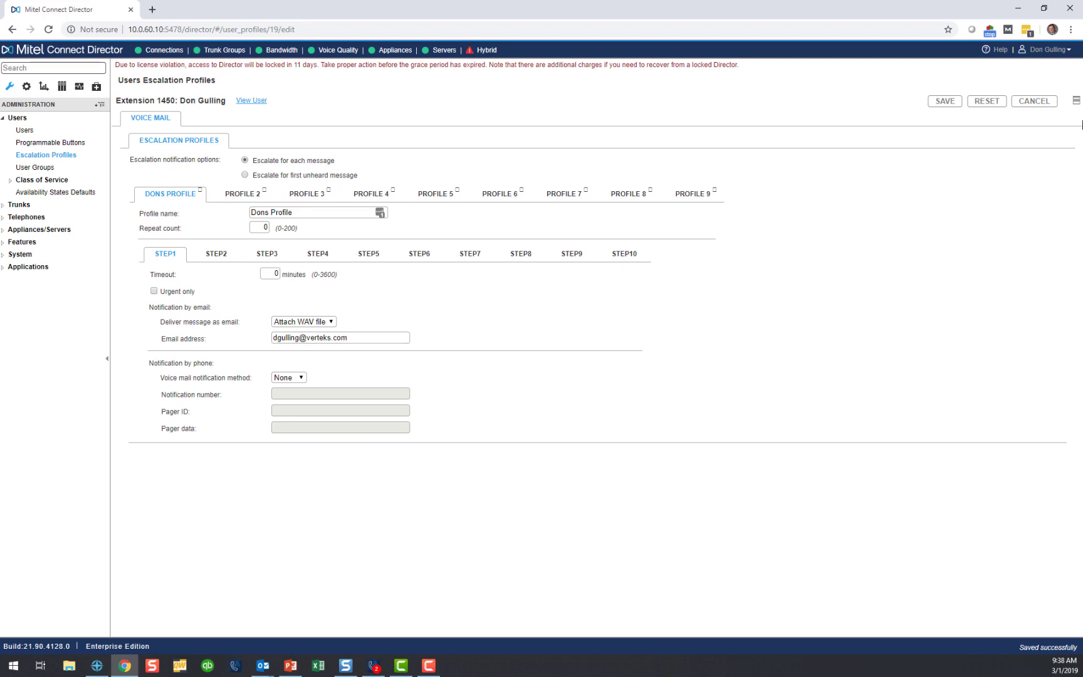
left_click(1076, 100)
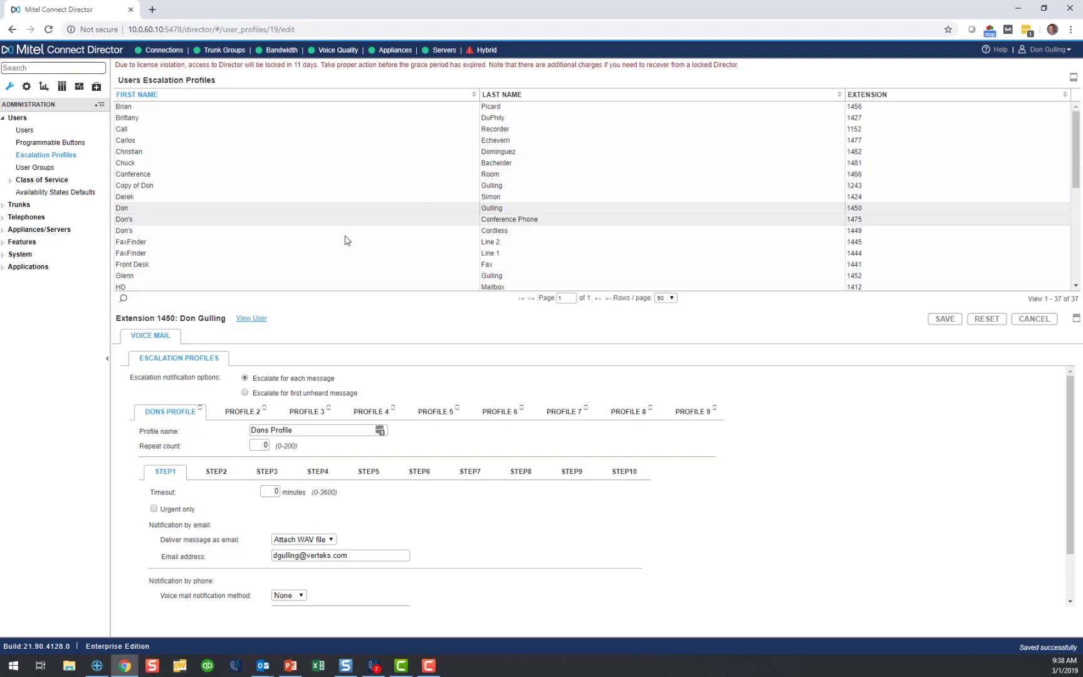
- Open the HD Mailbox escalation profiles in full height and examine the notification settings in Steps 1 to 7 of the Week 1 profile
left_click(156, 287)
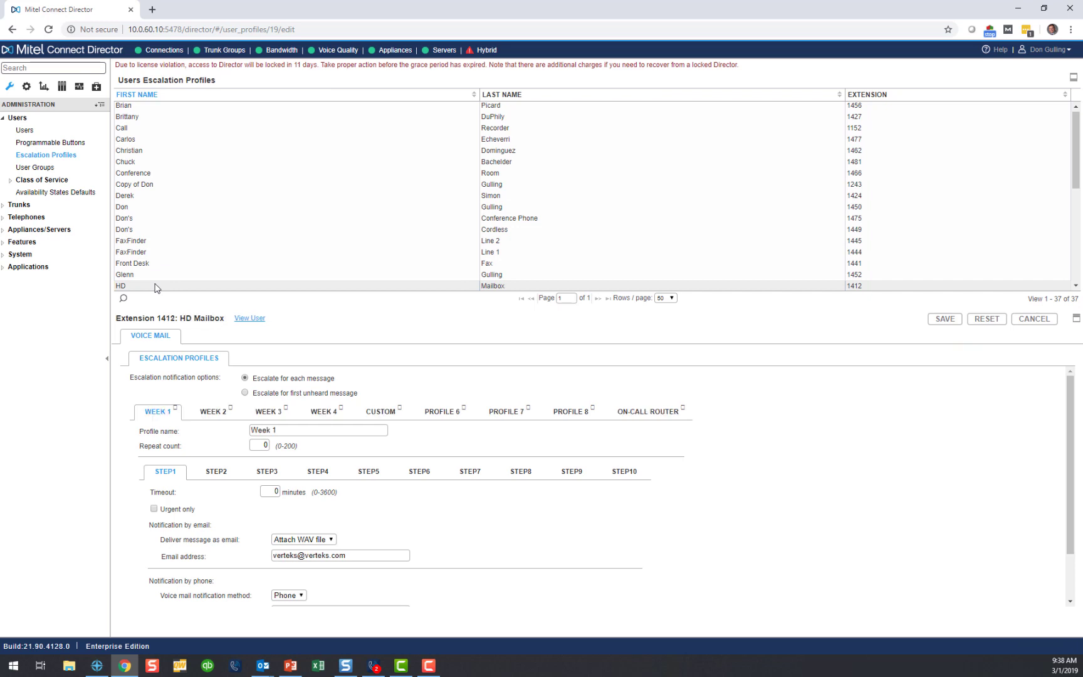
left_click(1076, 318)
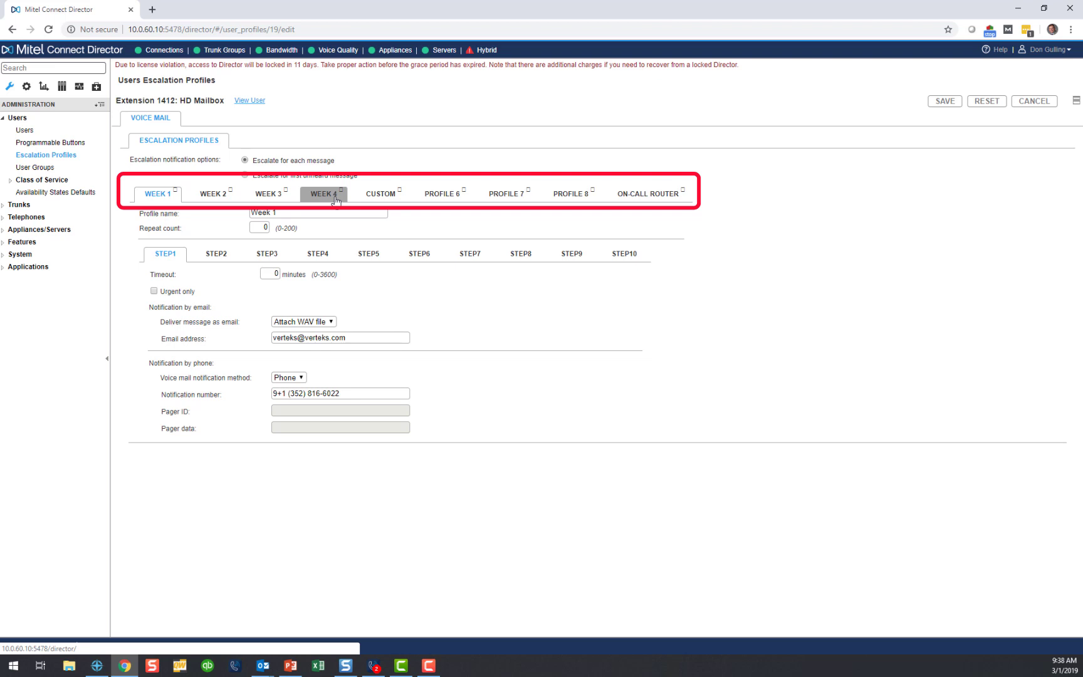
left_click(217, 253)
left_click(266, 253)
left_click(318, 254)
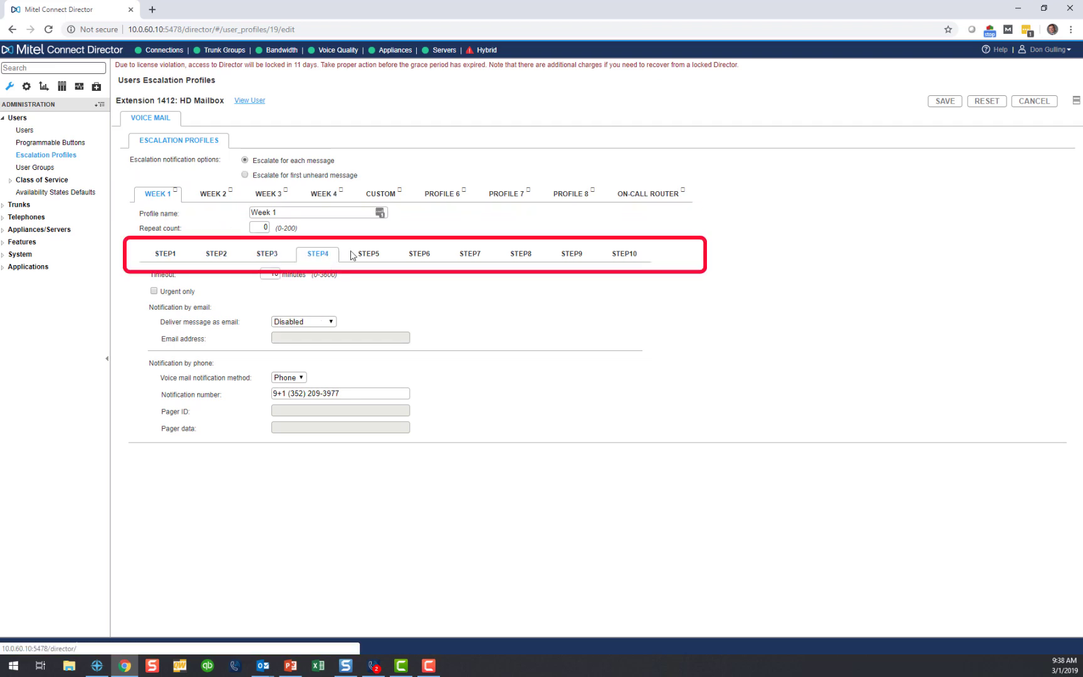
left_click(373, 256)
left_click(419, 254)
left_click(464, 256)
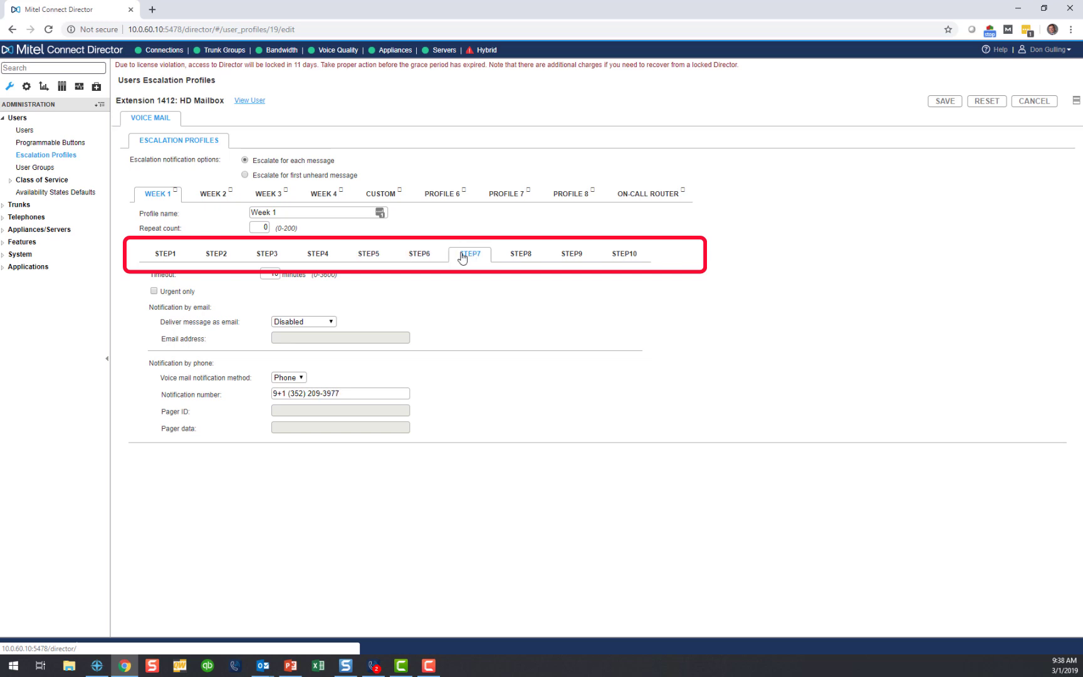
left_click(166, 253)
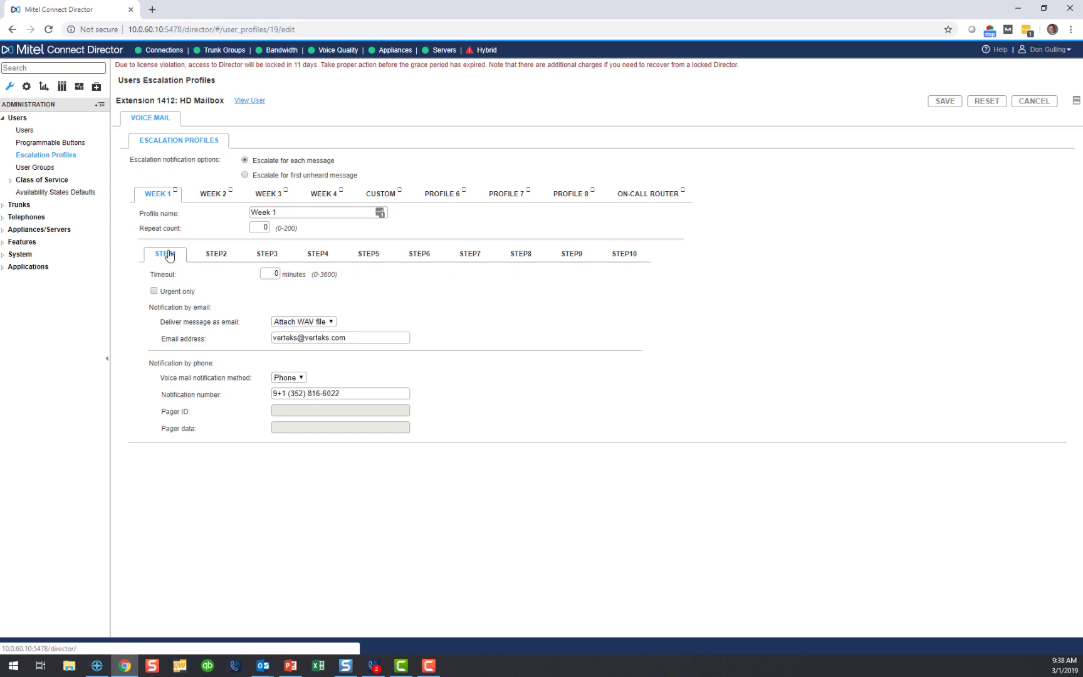
- Restore the user list above the details and view the HD Mailbox's Custom escalation profile
left_click(1076, 102)
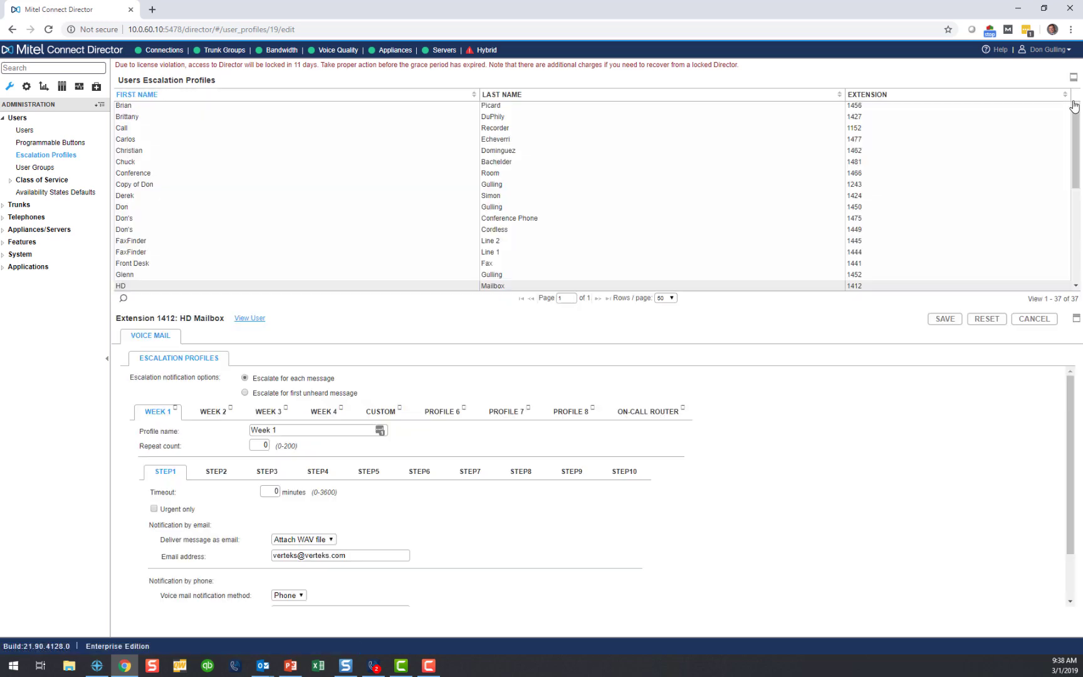
left_click(380, 412)
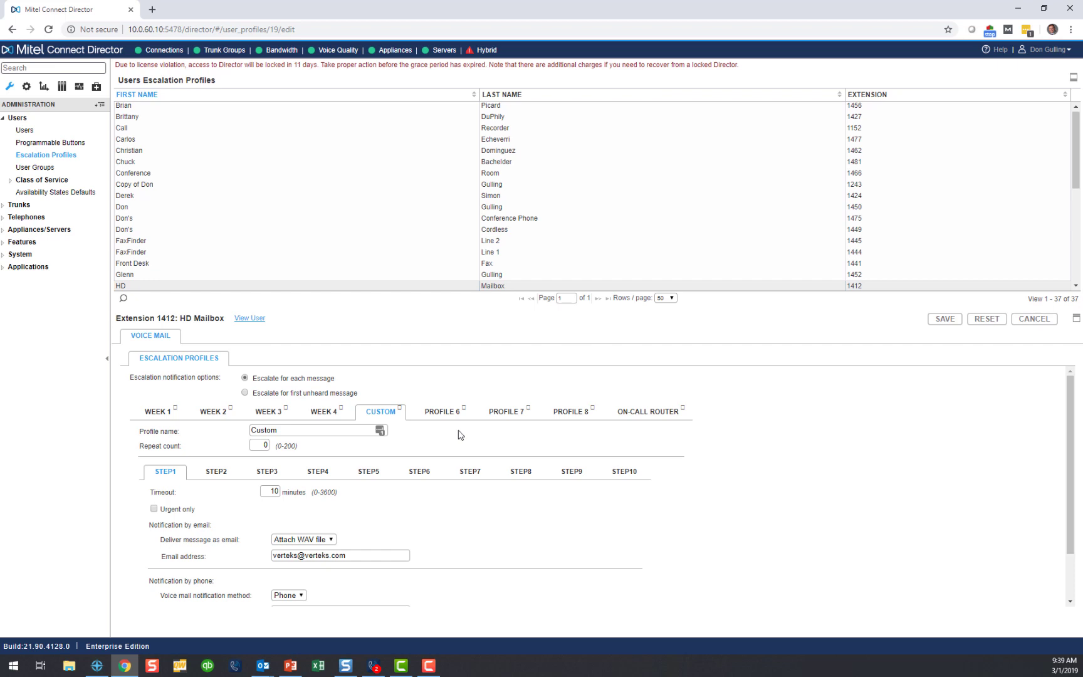
key("alt+Tab")
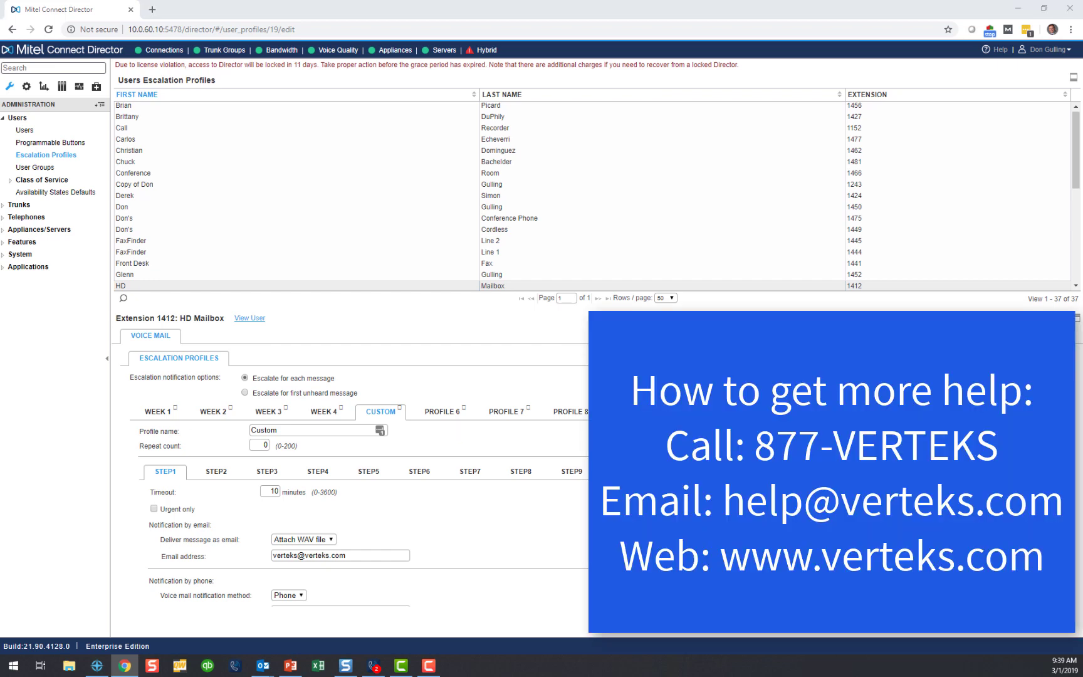